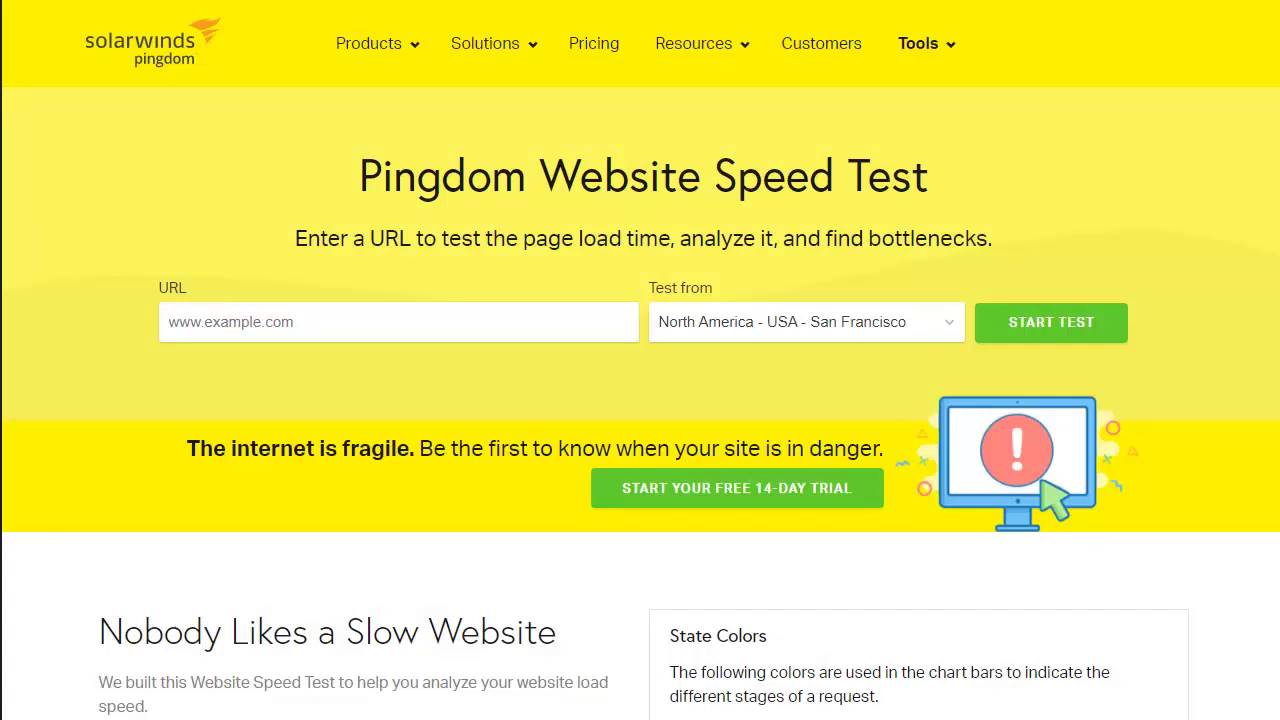
Run a website speed test on dislocation.net from North America - USA - San Francisco and review the results
left_click(297, 327)
type("dislocation.net")
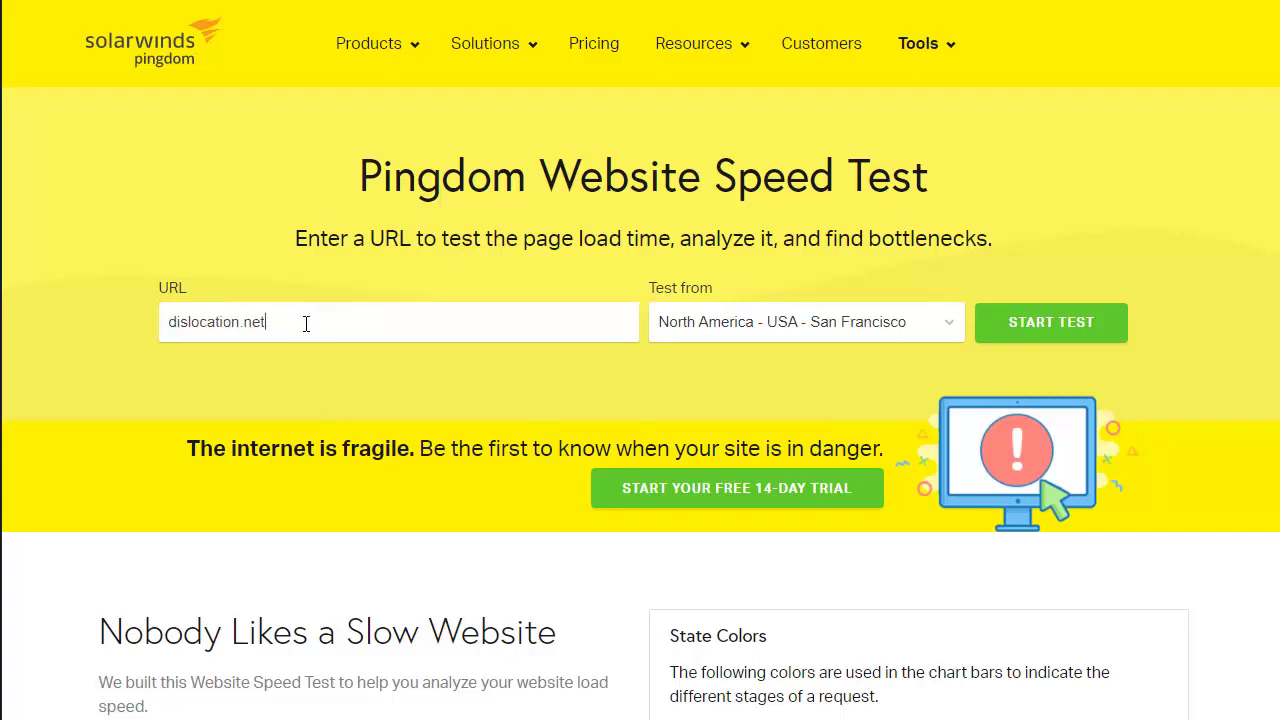
left_click(1043, 325)
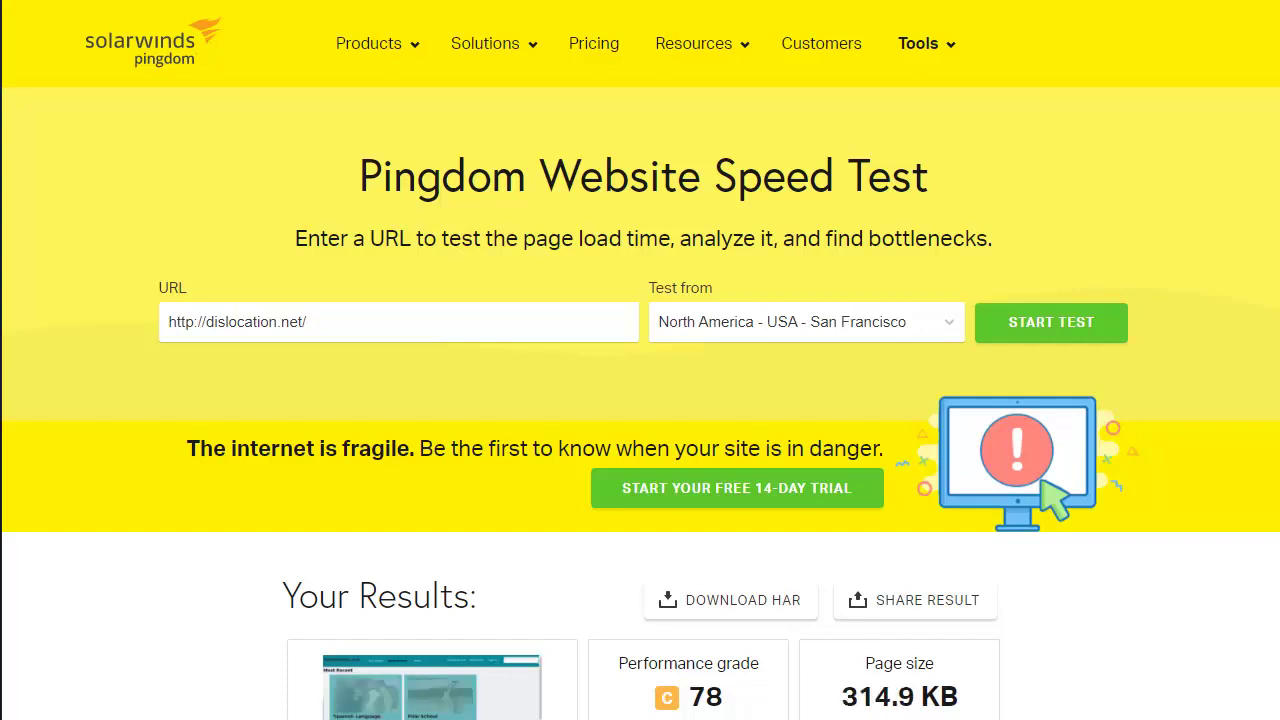
scroll(640, 400, "down", 2)
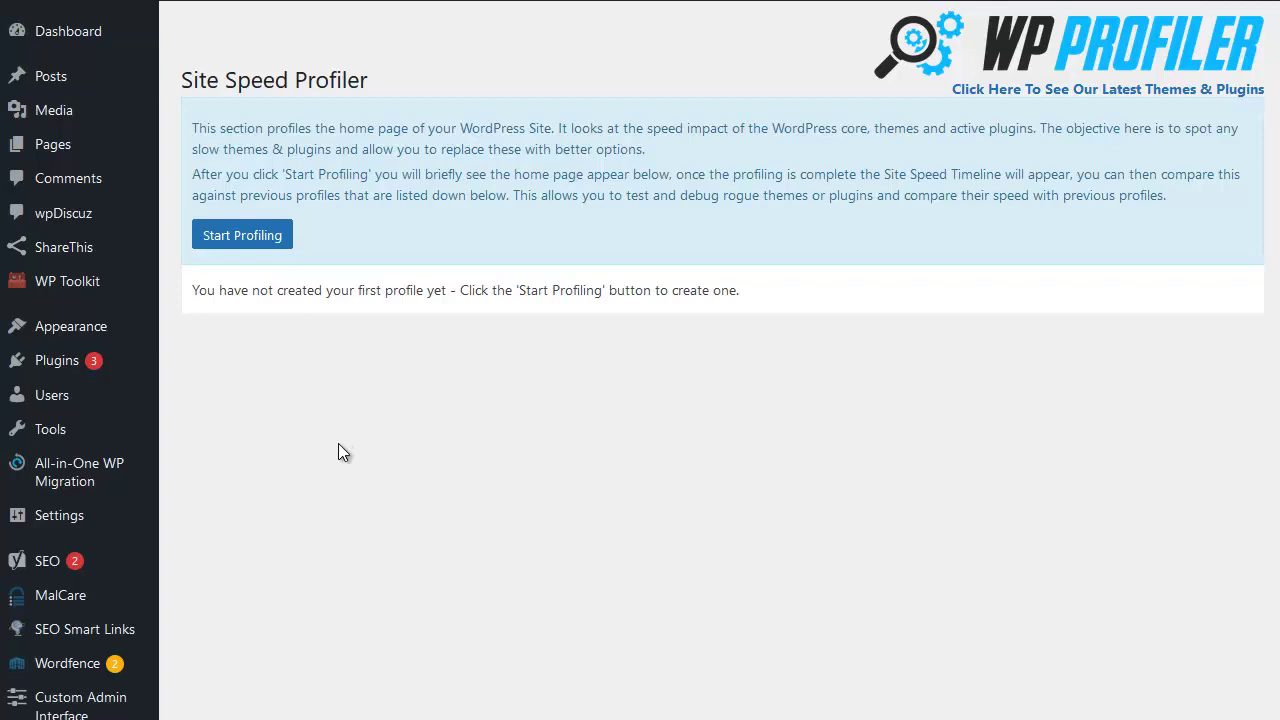
Open the Profiler plugin's Optimize Database page and run the database optimization, accepting the backup reminder
scroll(338, 445, "down", 2)
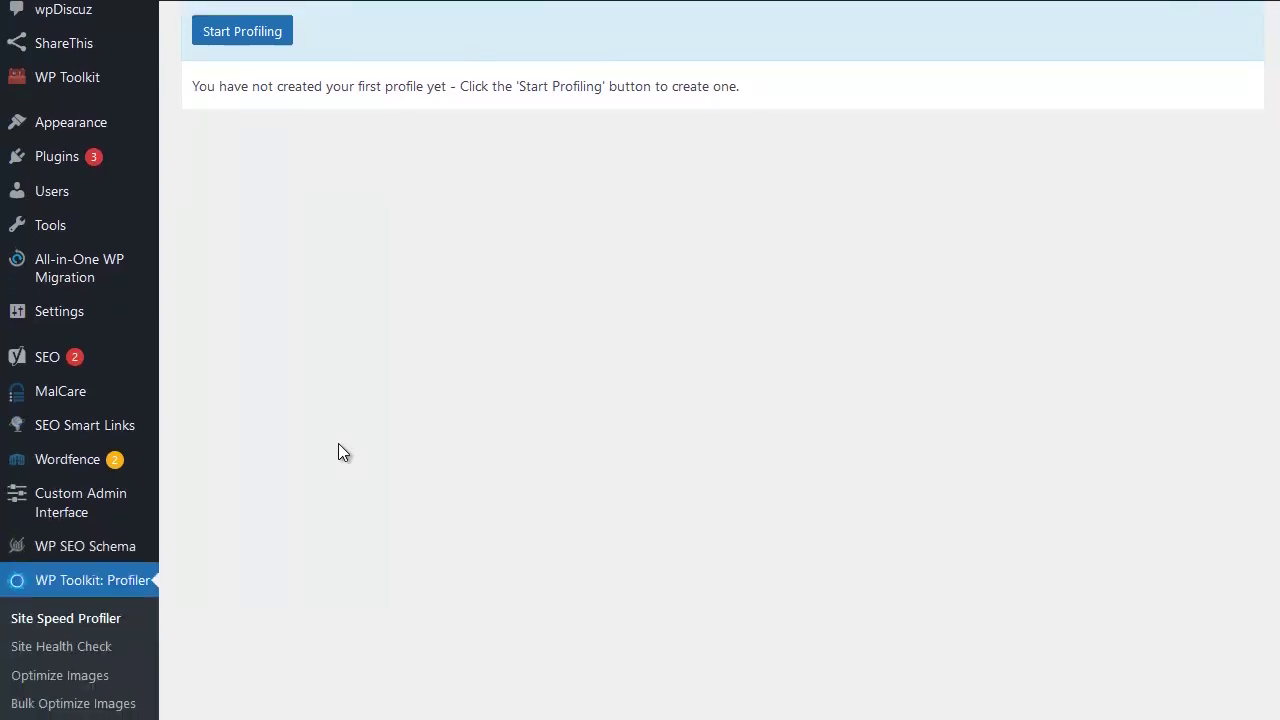
scroll(338, 453, "down", 1)
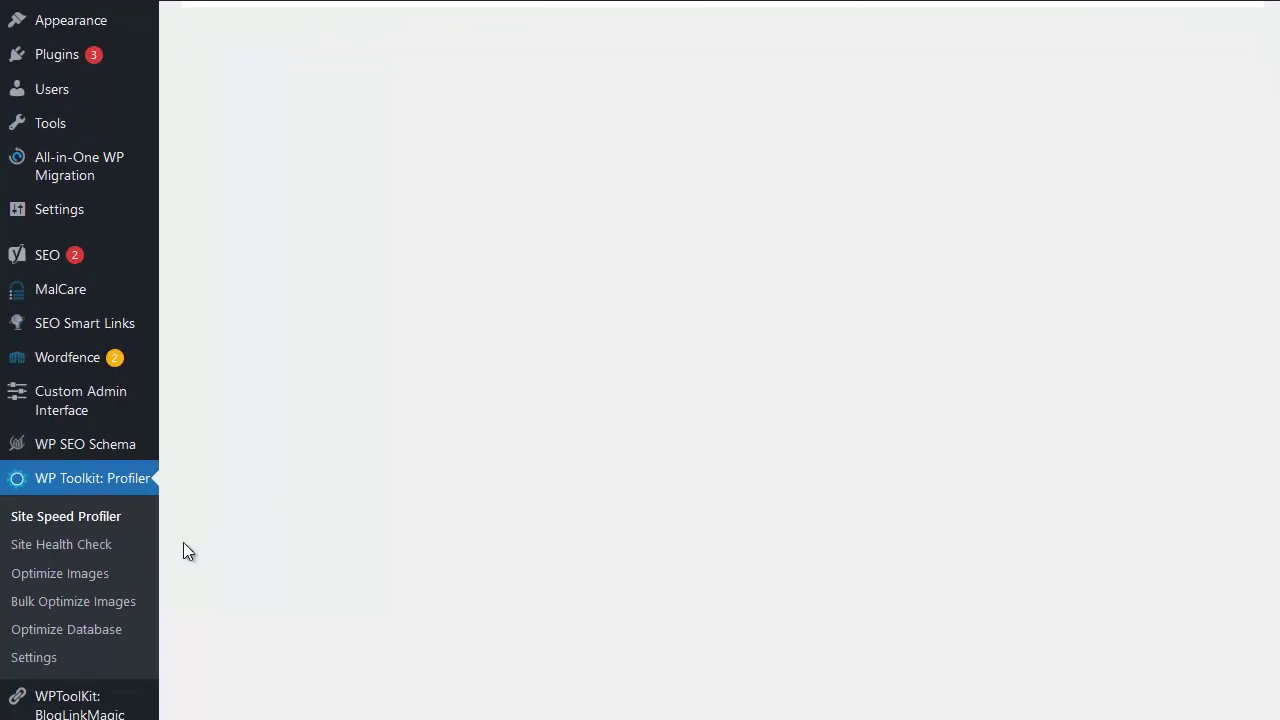
left_click(108, 640)
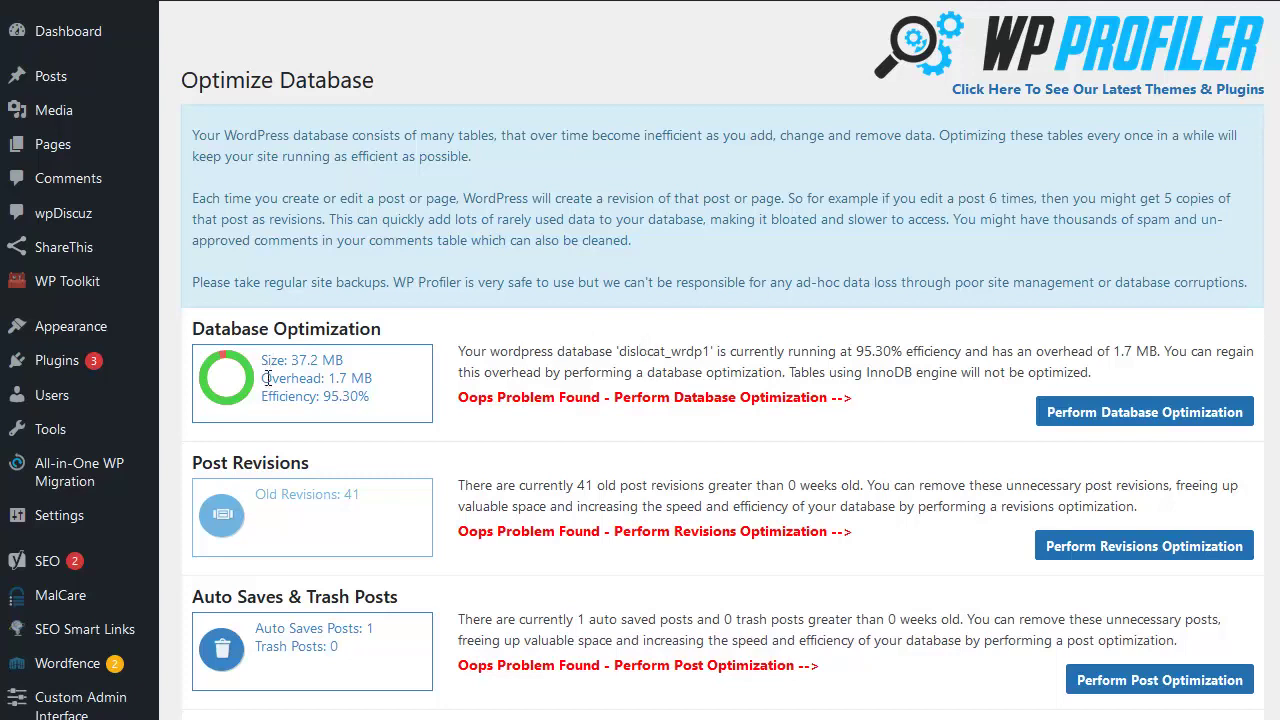
left_click(1131, 424)
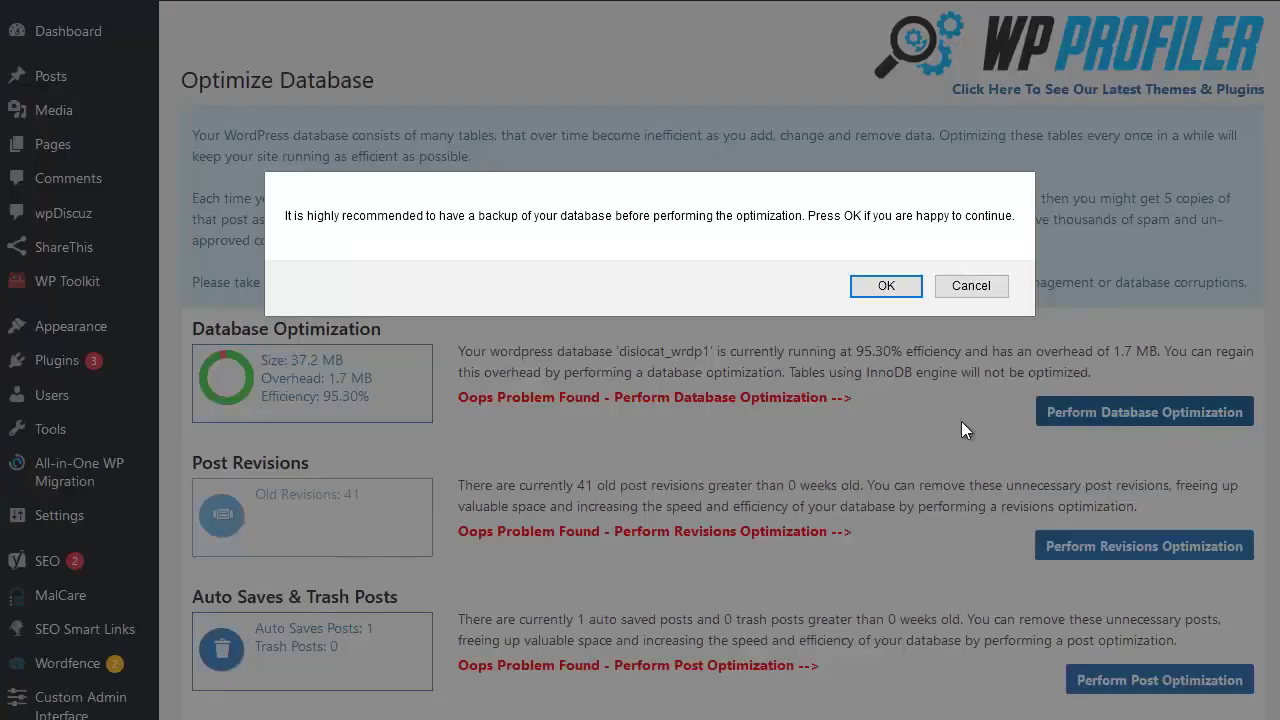
left_click(886, 286)
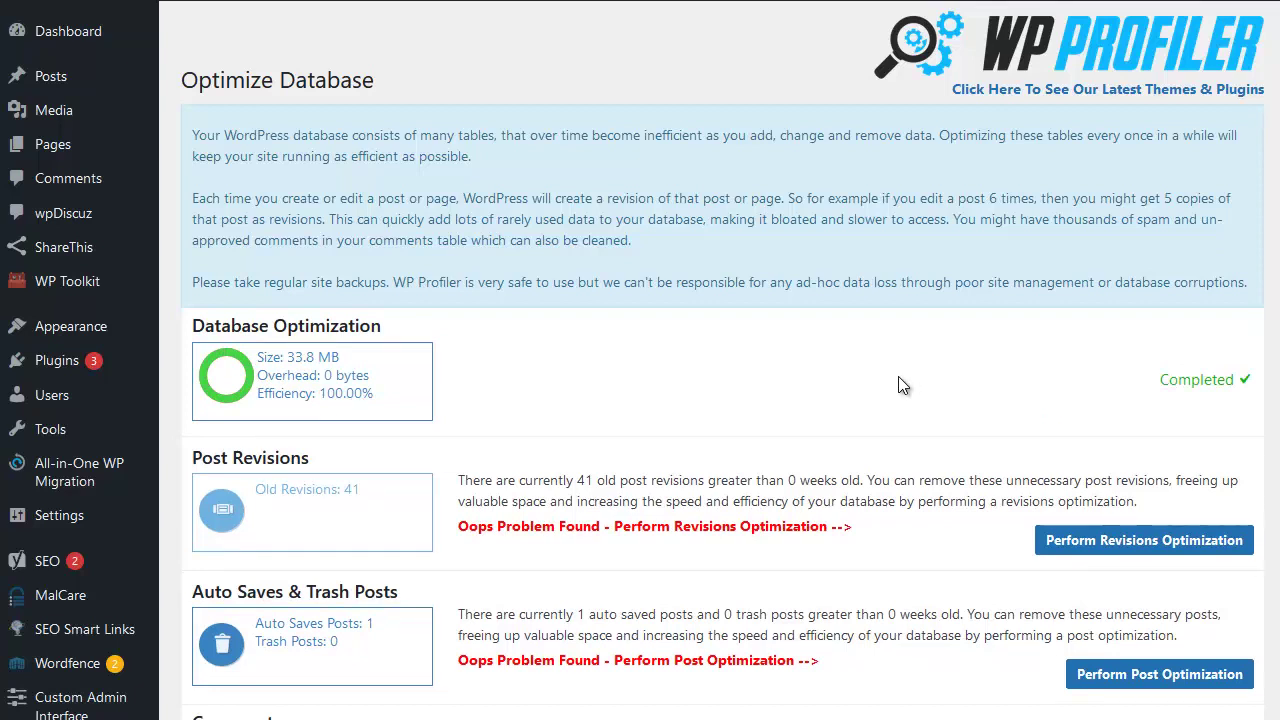
Run the revisions optimization and the post optimization to remove old post revisions and auto-saved posts
scroll(898, 386, "down", 3)
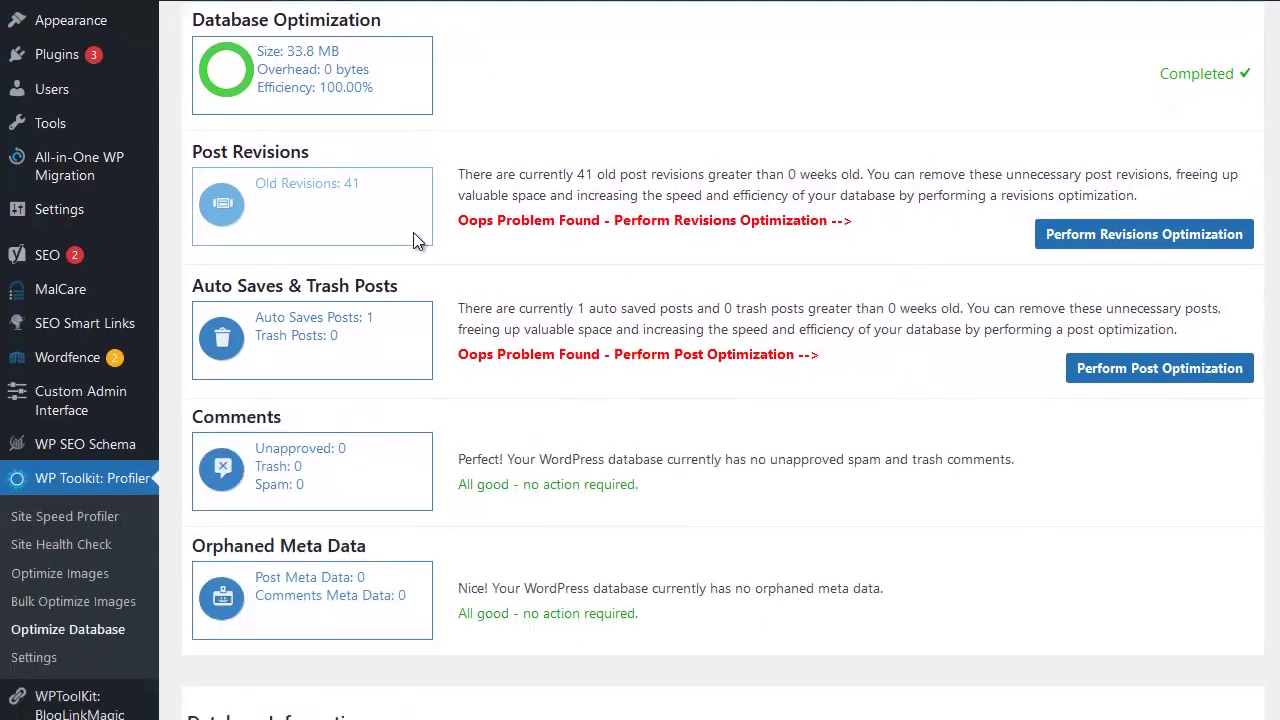
left_click(1152, 236)
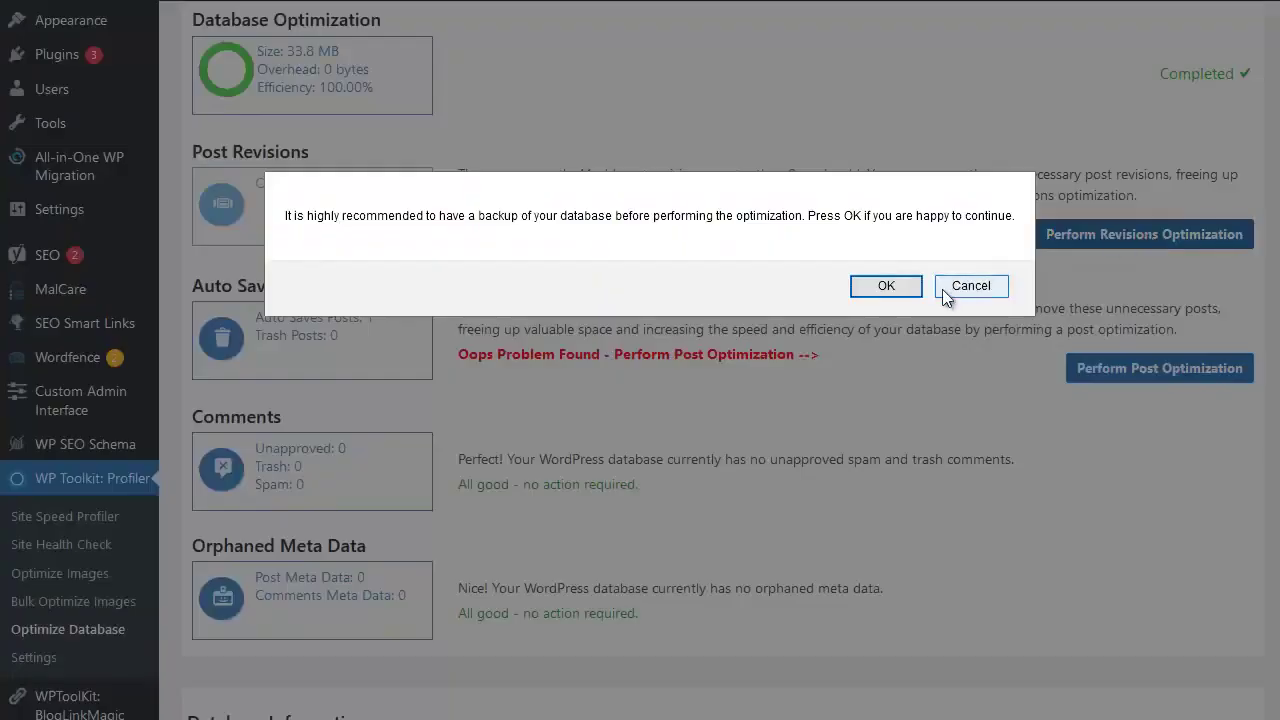
left_click(908, 291)
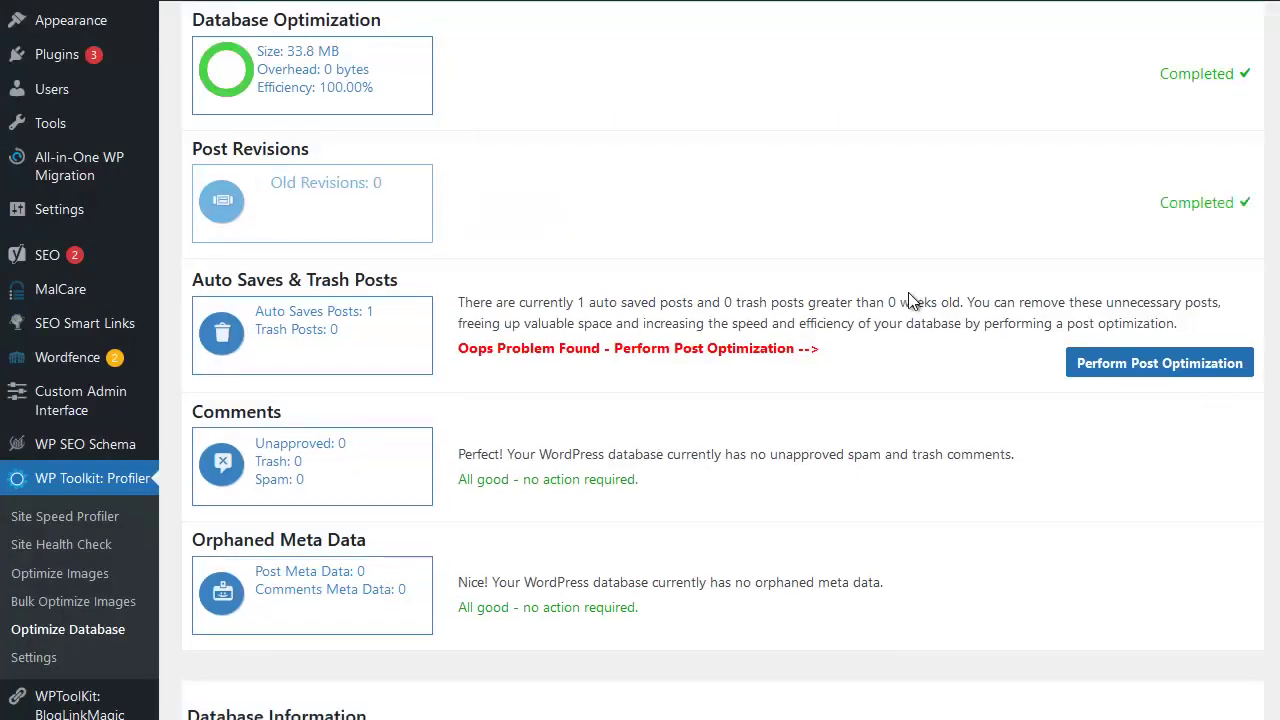
left_click(1106, 370)
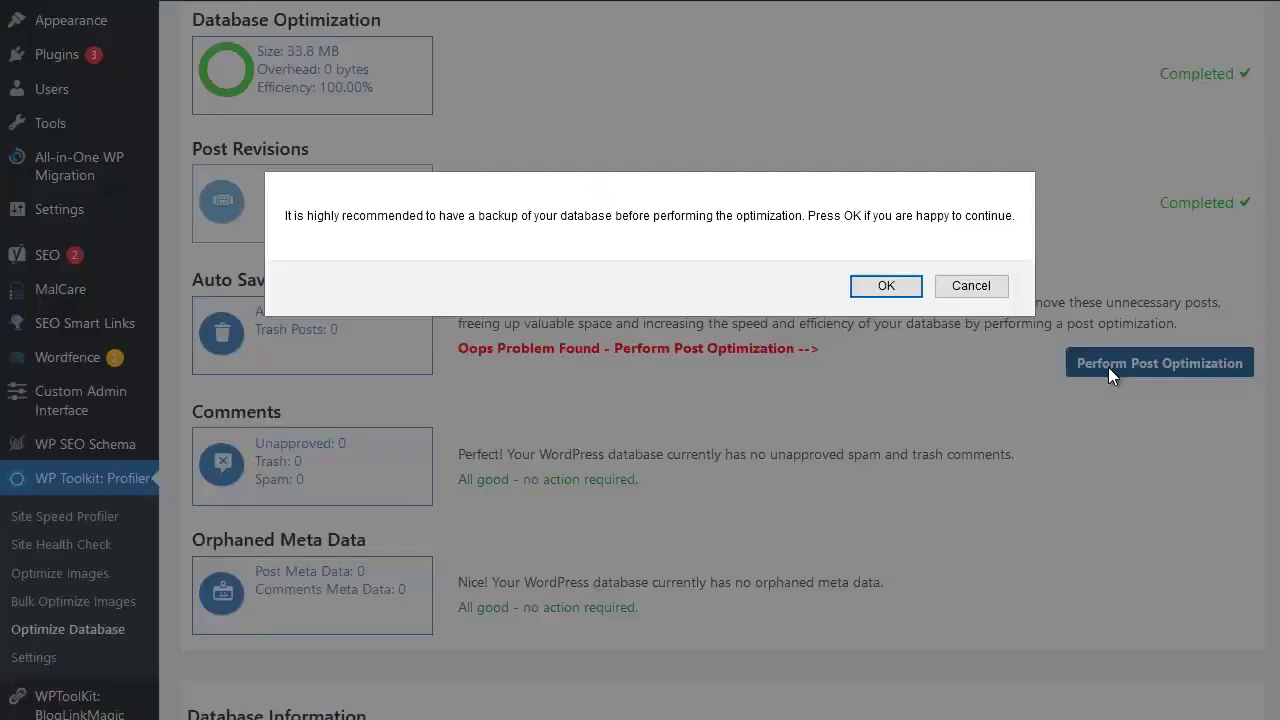
left_click(886, 287)
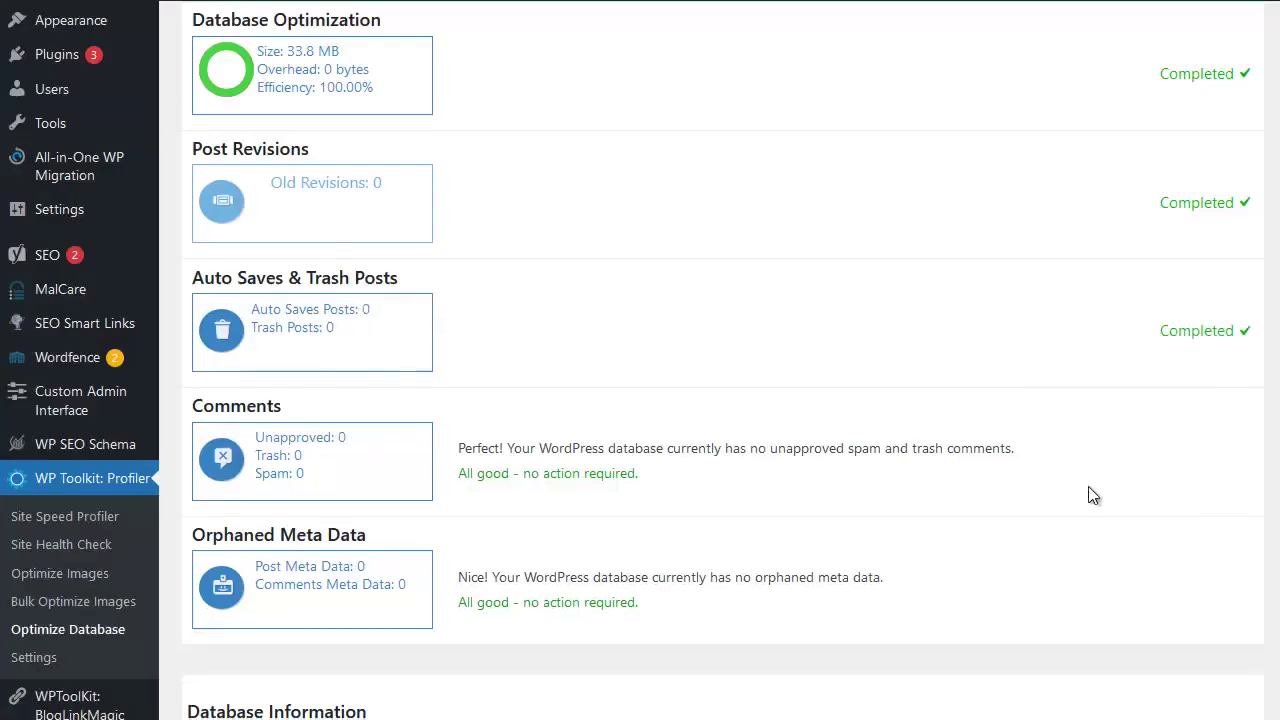
Look over the remaining database optimization sections and open the Profiler's Optimize Images page
scroll(1092, 494, "down", 3)
scroll(1092, 494, "up", 6)
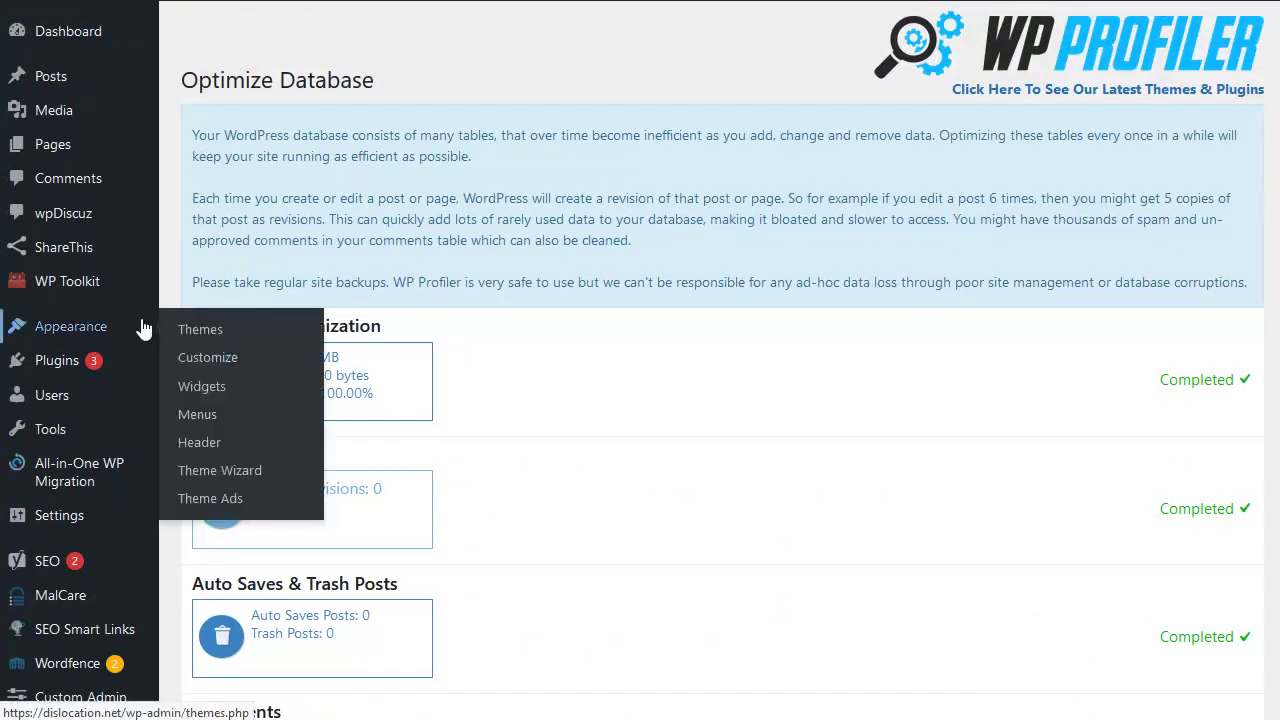
scroll(63, 329, "down", 2)
scroll(110, 345, "down", 3)
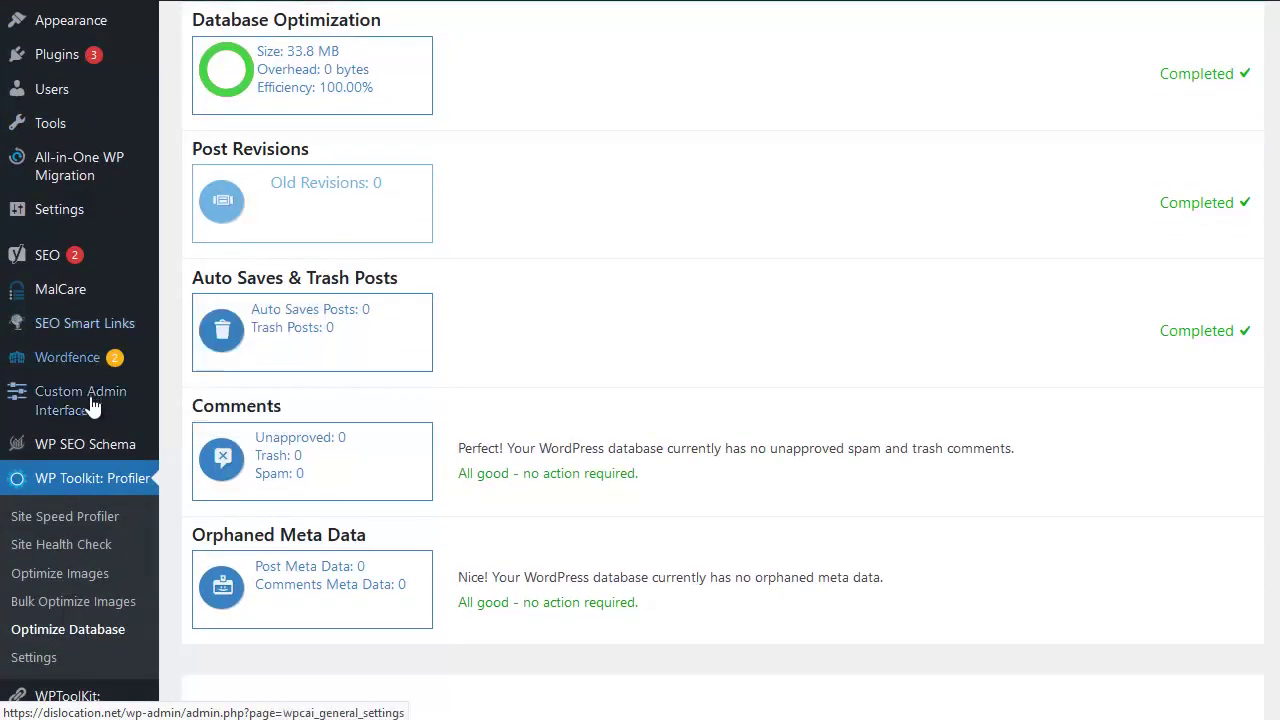
left_click(85, 582)
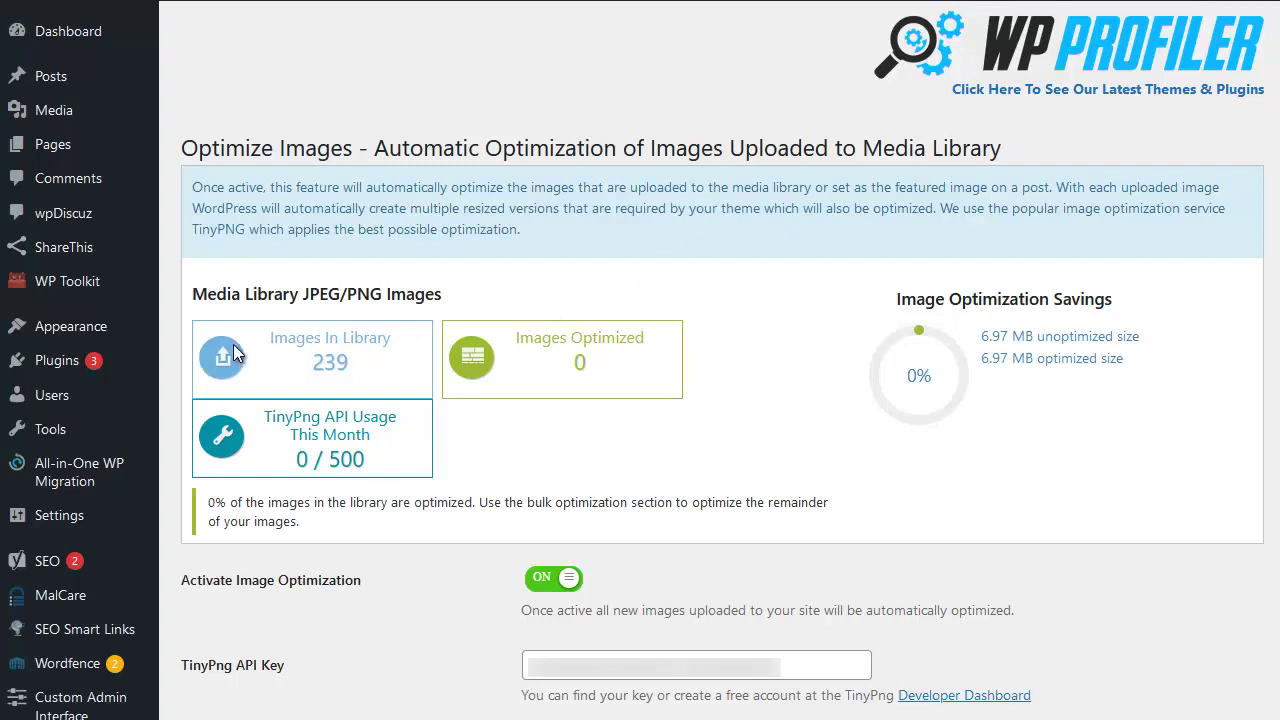
Start a bulk optimization of the existing media library images with the batch size set to 10
scroll(240, 352, "down", 2)
scroll(237, 343, "down", 1)
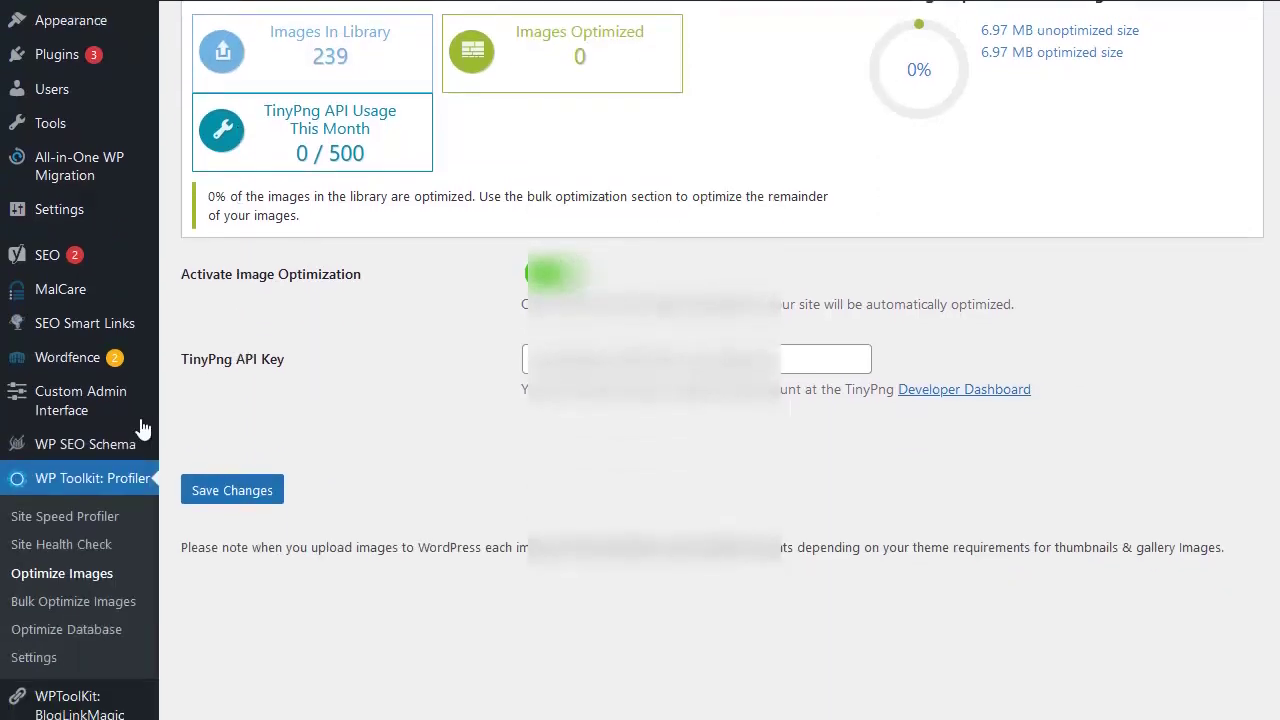
scroll(100, 440, "down", 1)
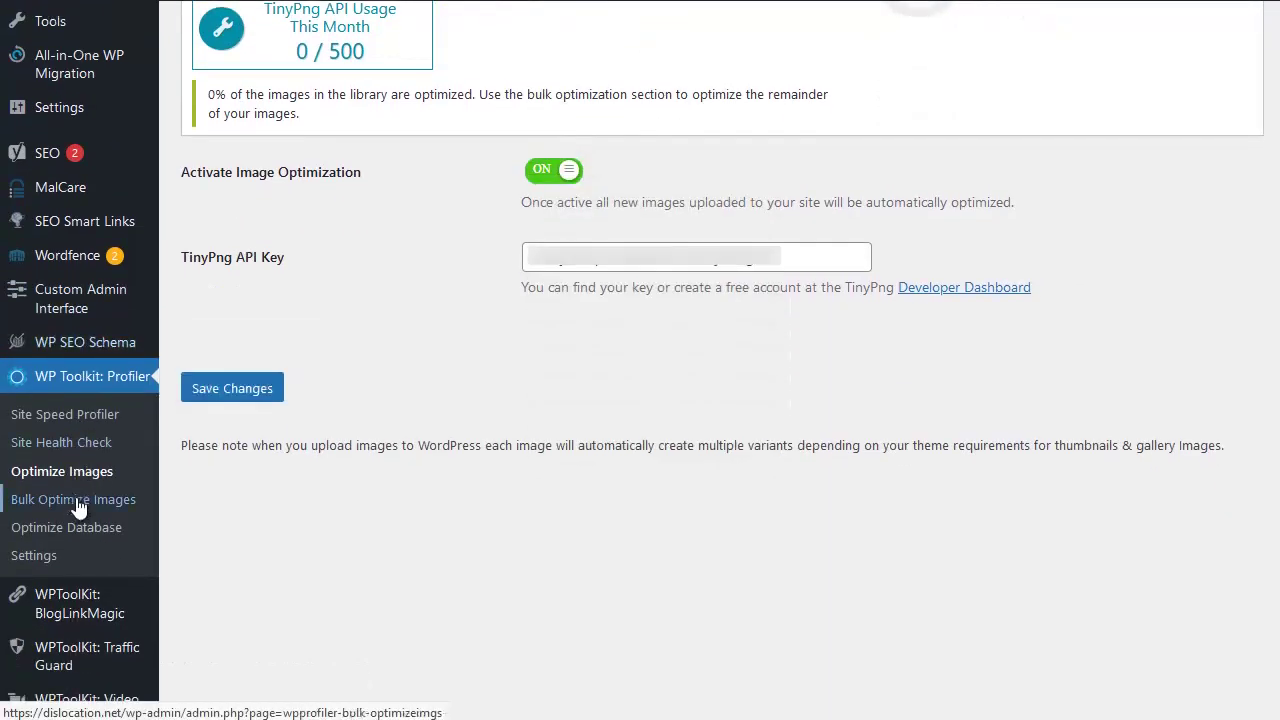
left_click(77, 502)
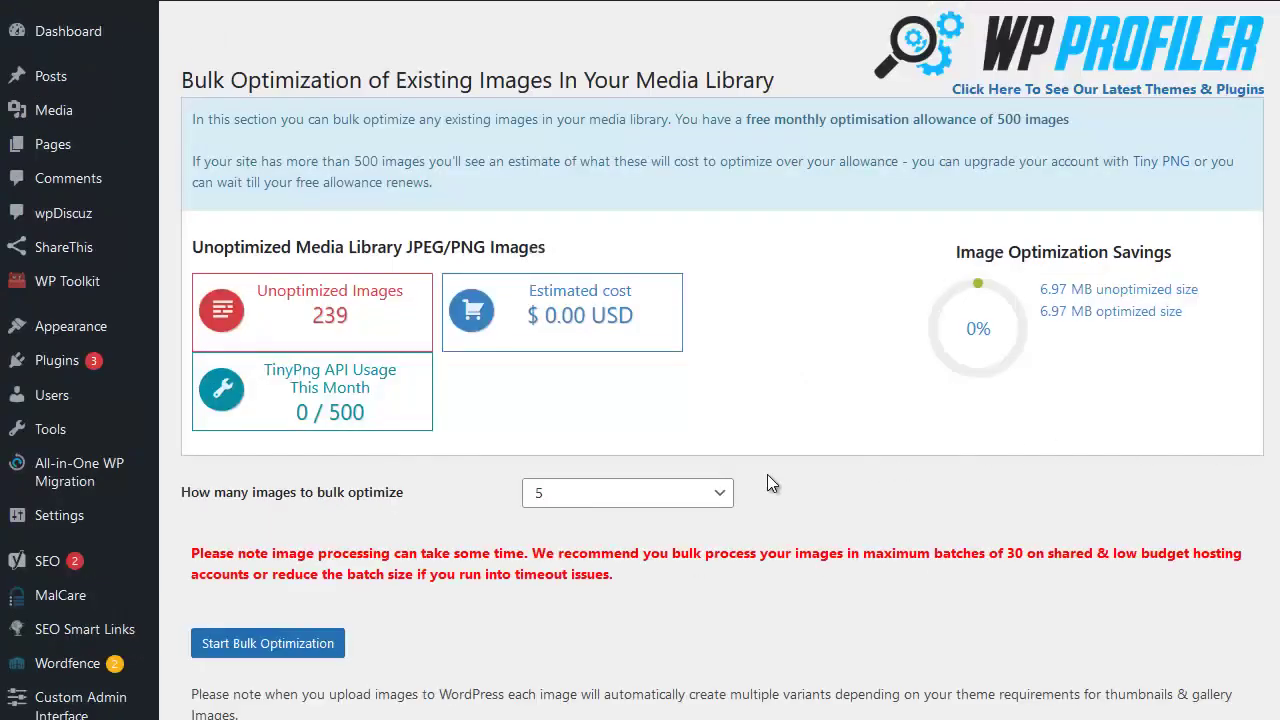
left_click(722, 496)
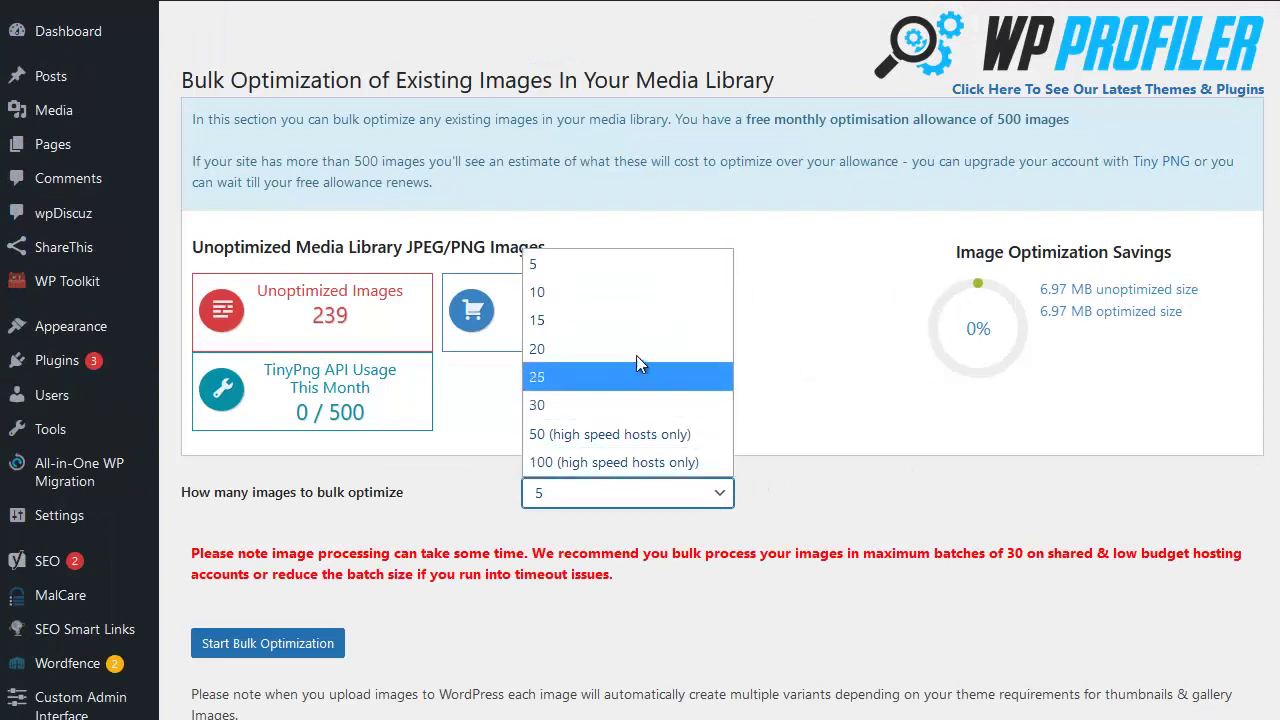
left_click(613, 295)
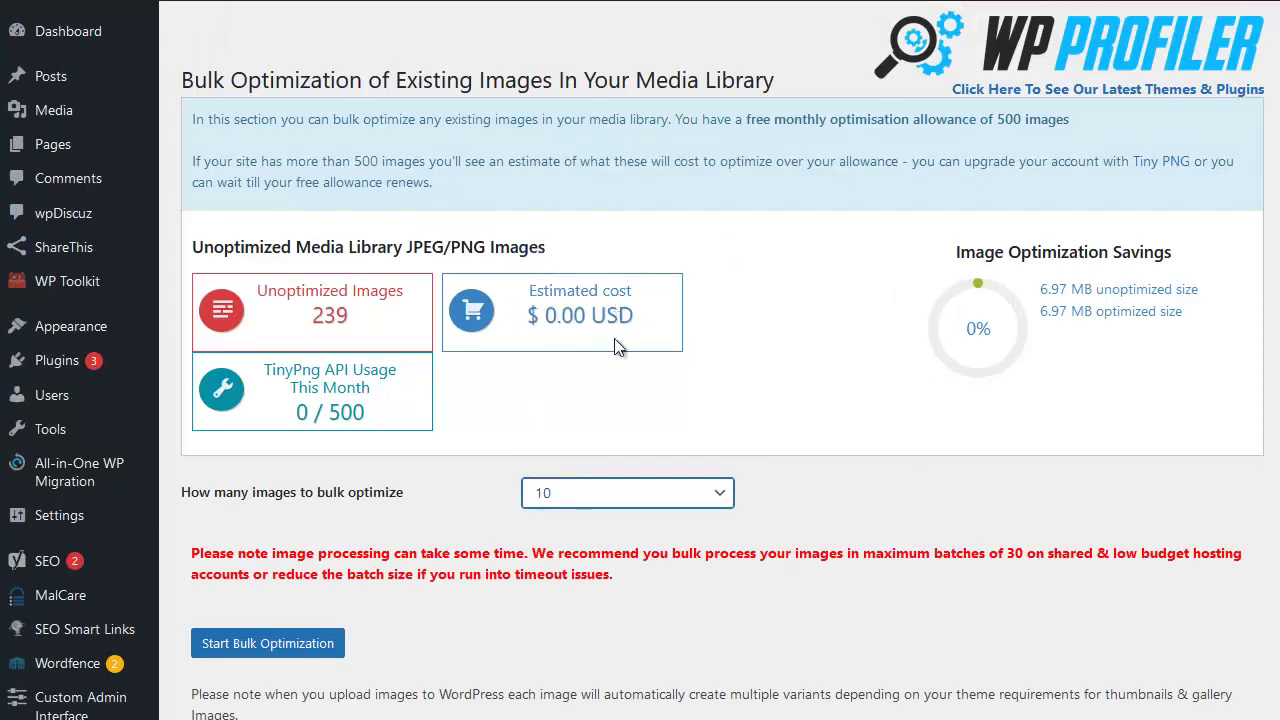
left_click(272, 645)
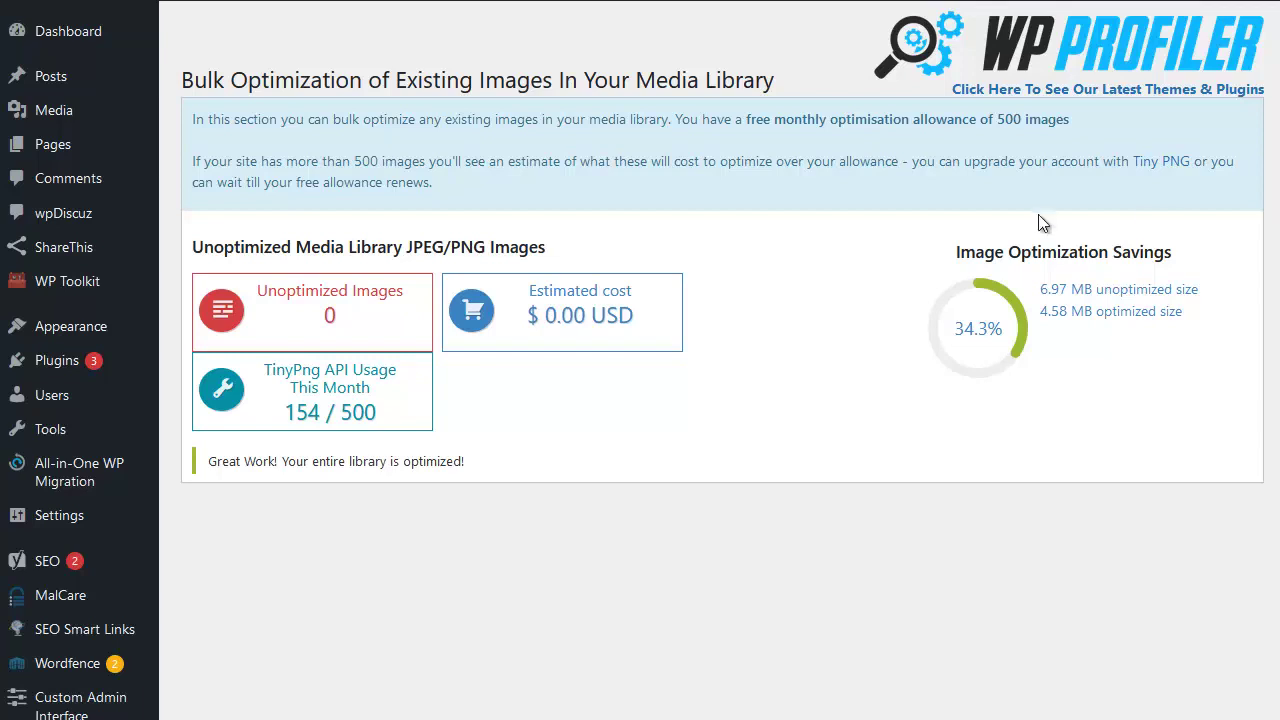
Run the Site Speed Profiler on the home page and examine each plugin's impact on site load time
scroll(80, 430, "down", 3)
scroll(80, 428, "down", 2)
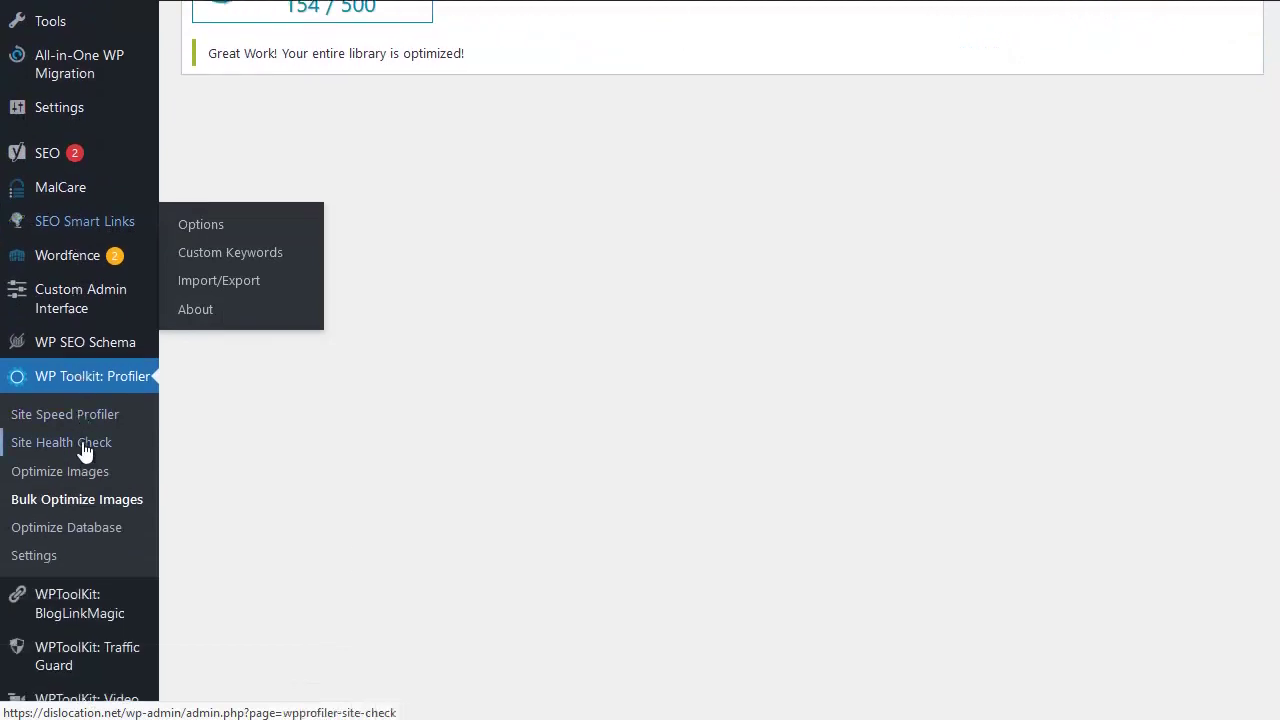
left_click(65, 414)
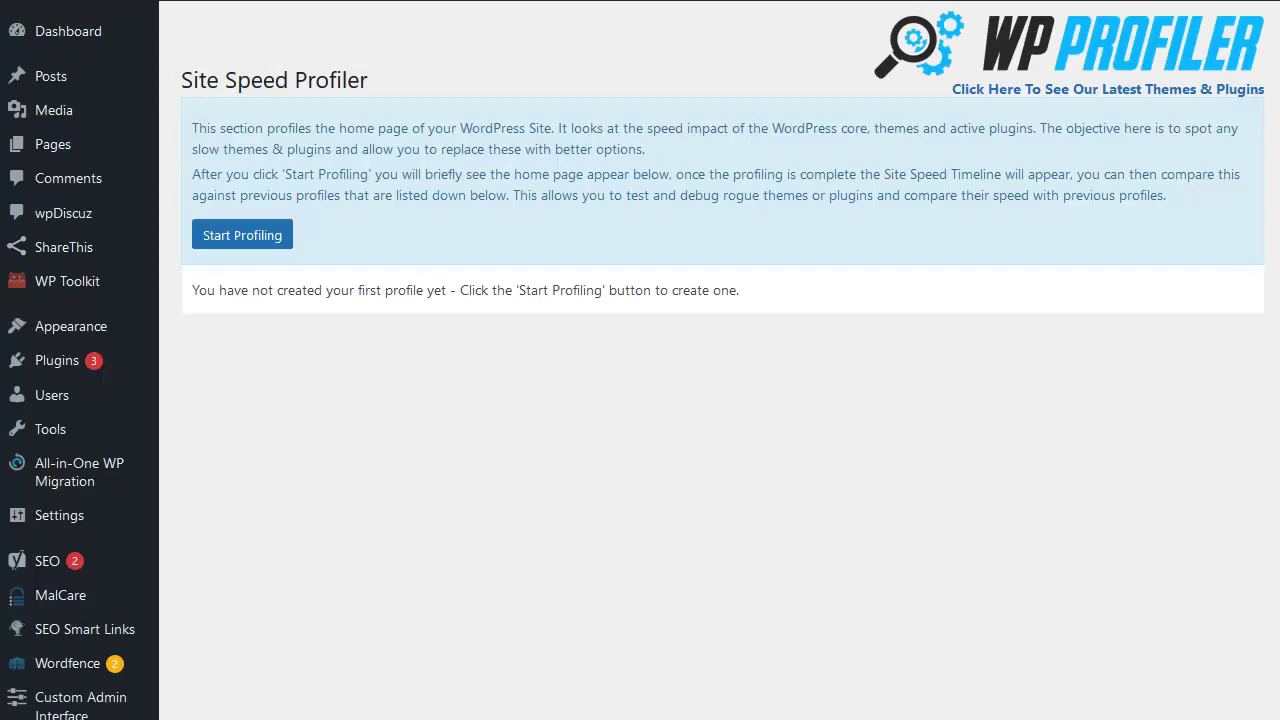
left_click(236, 240)
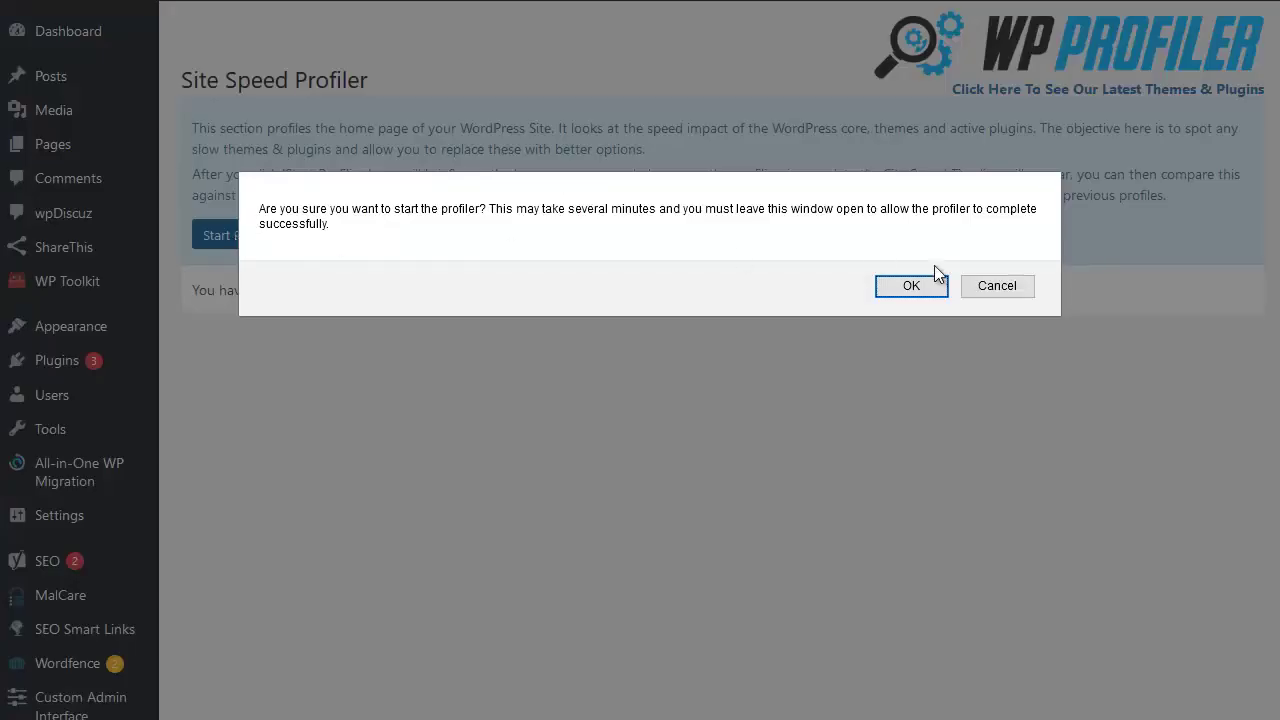
left_click(912, 290)
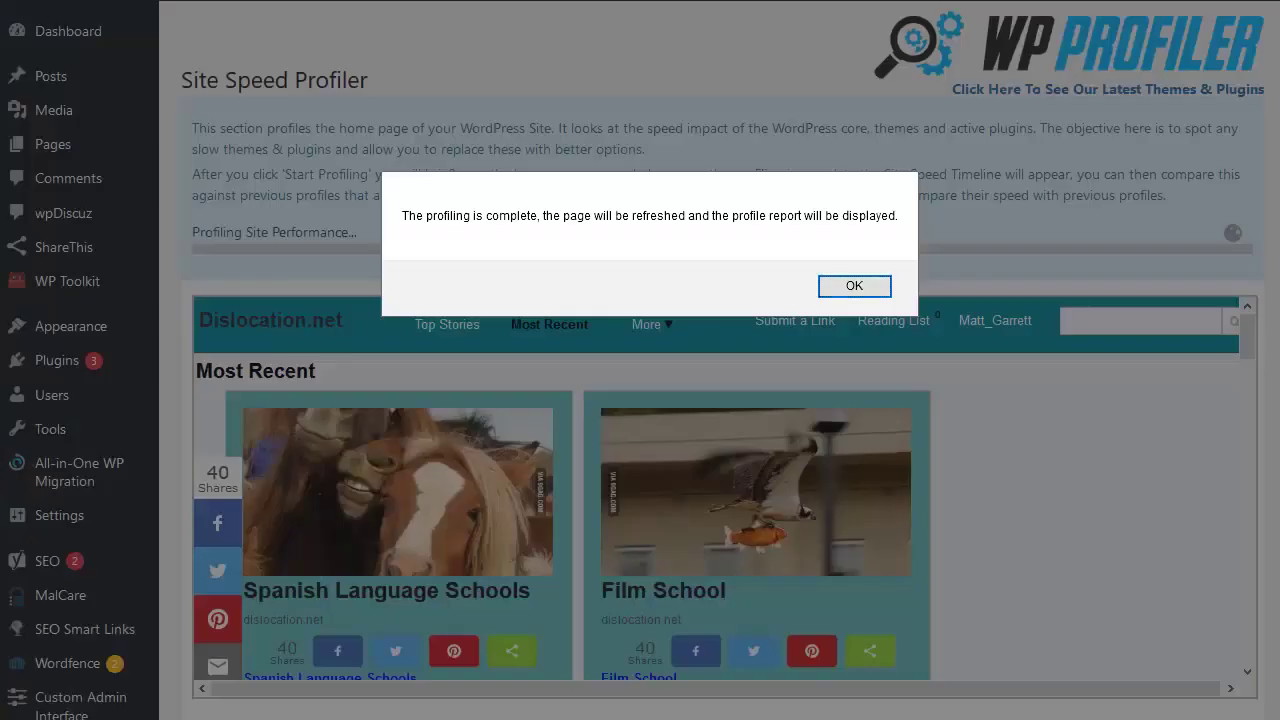
left_click(830, 287)
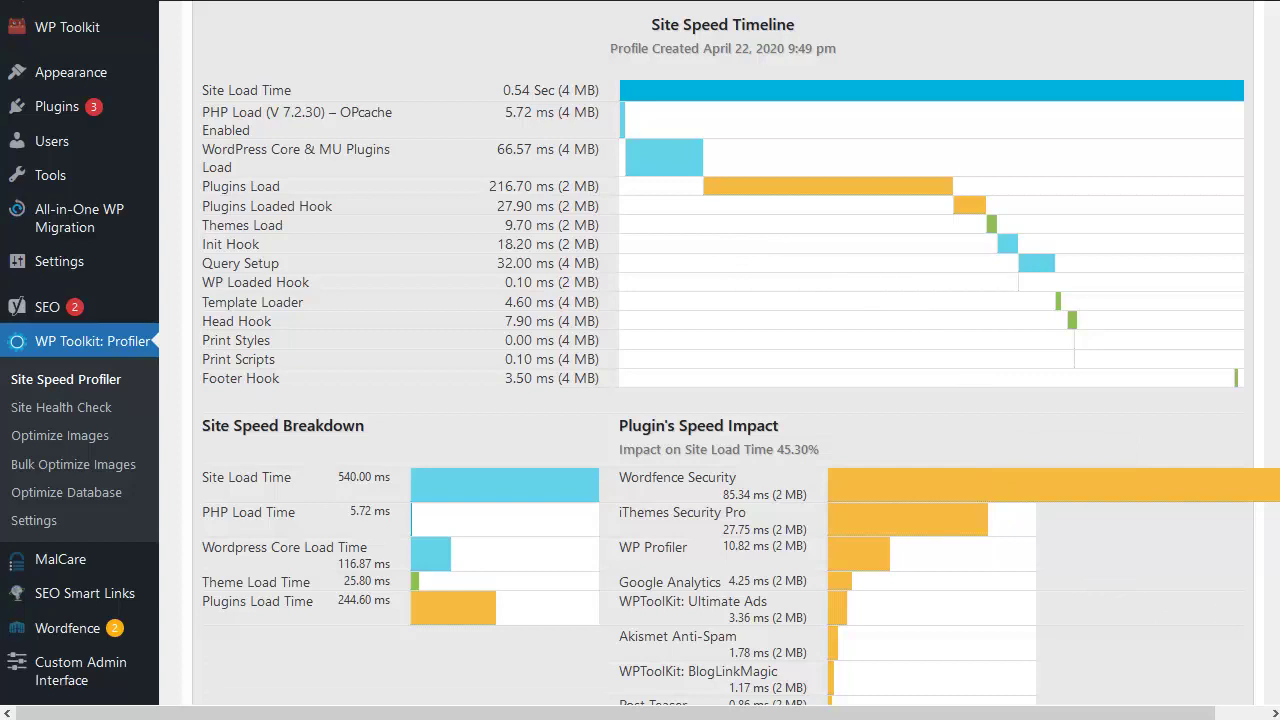
mouse_move(1085, 511)
mouse_move(870, 566)
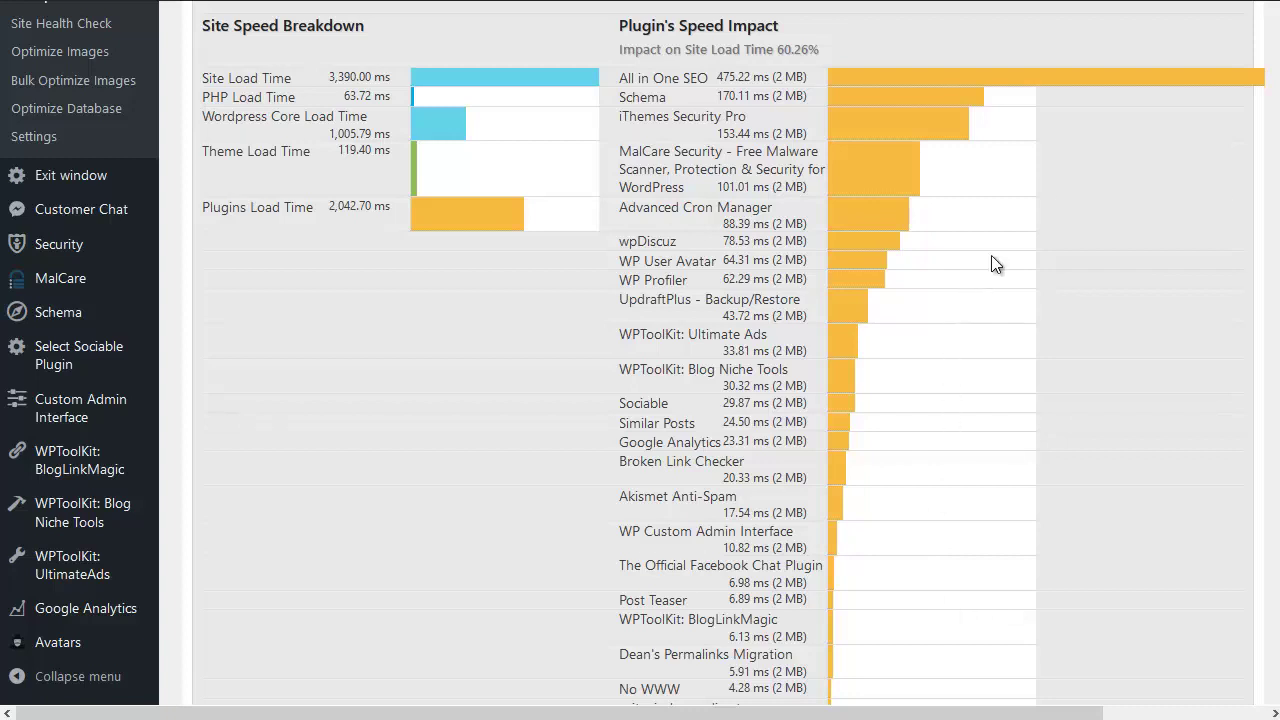
mouse_move(958, 101)
mouse_move(858, 90)
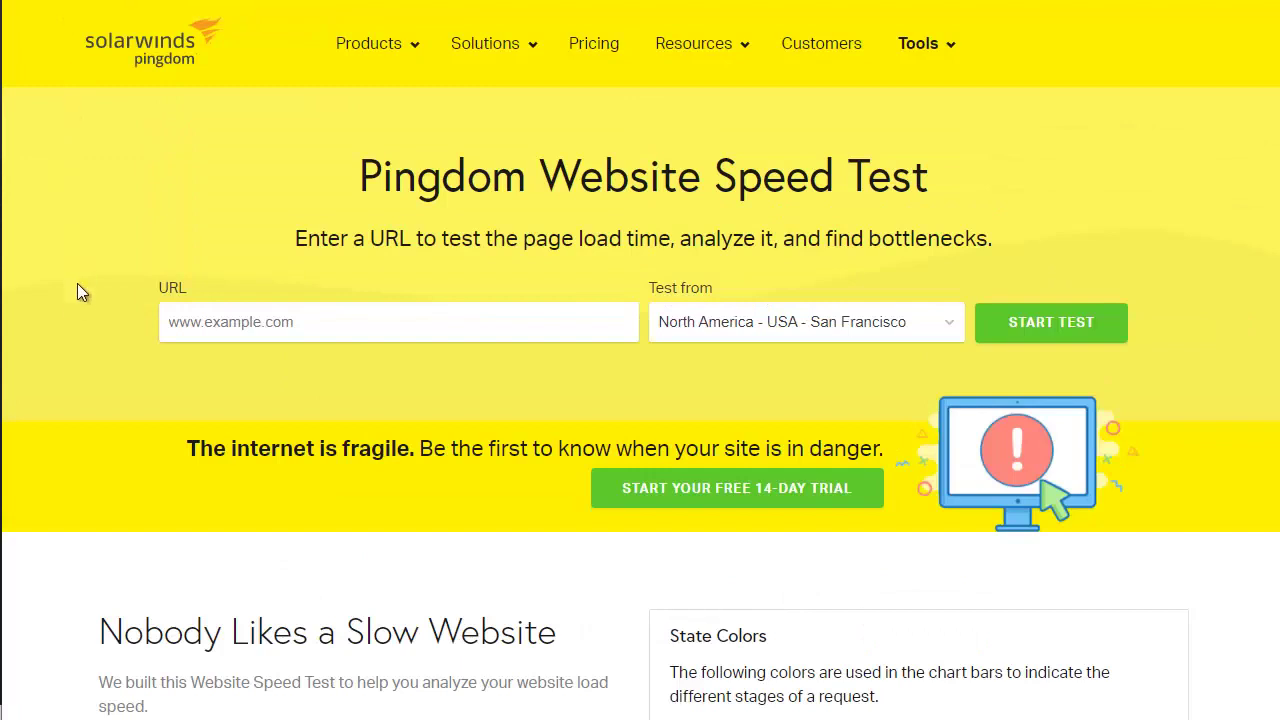
Retest dislocation.net from North America - USA - San Francisco and review the new performance grade and load time
type("dislocation.net")
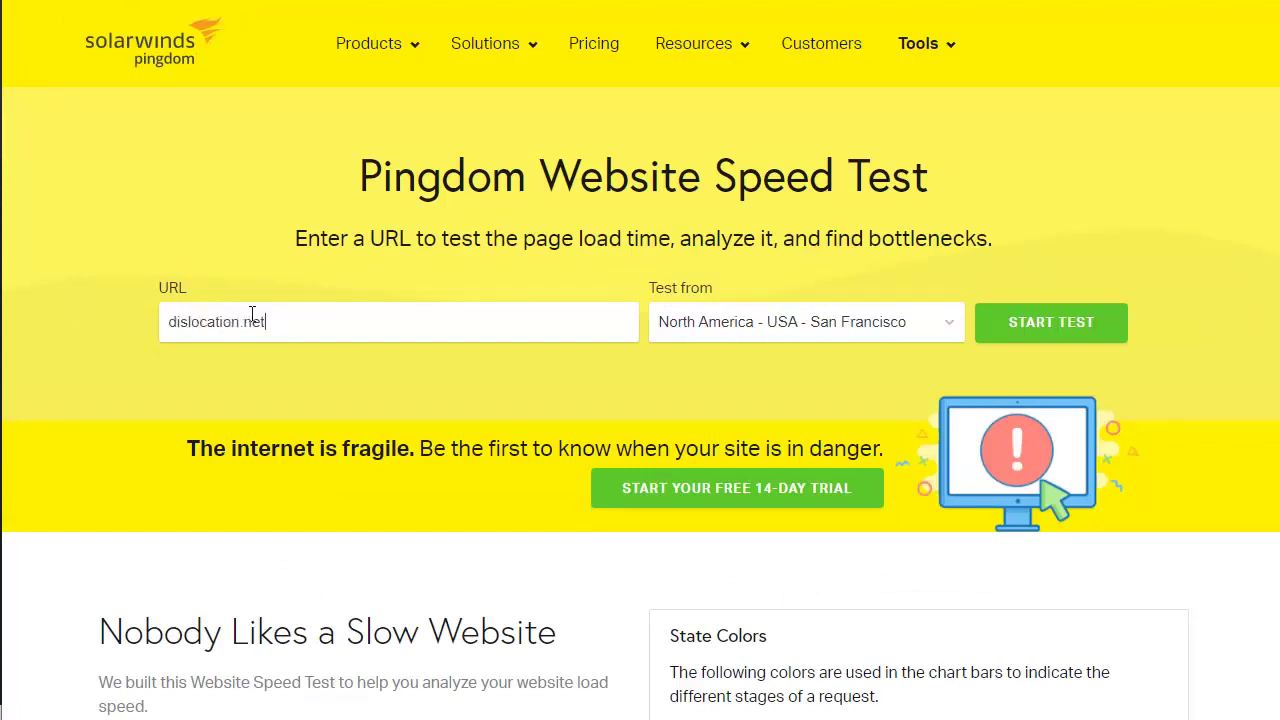
left_click(1082, 324)
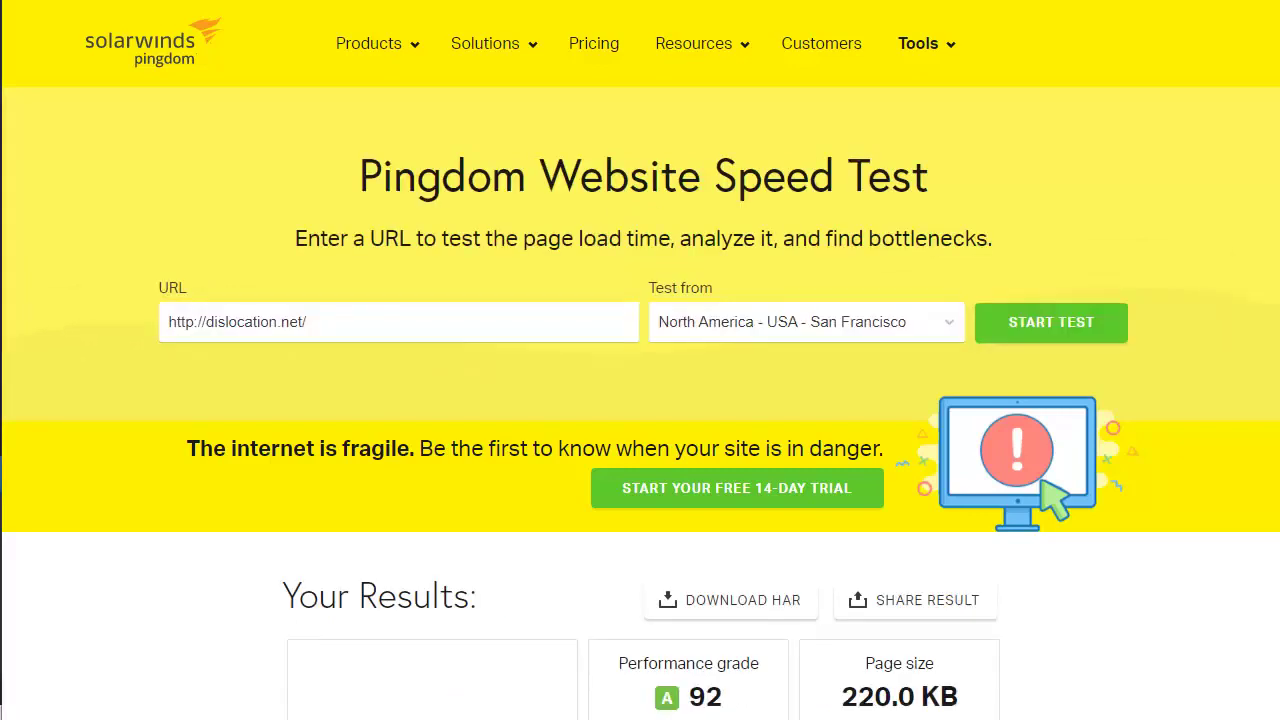
scroll(640, 400, "down", 3)
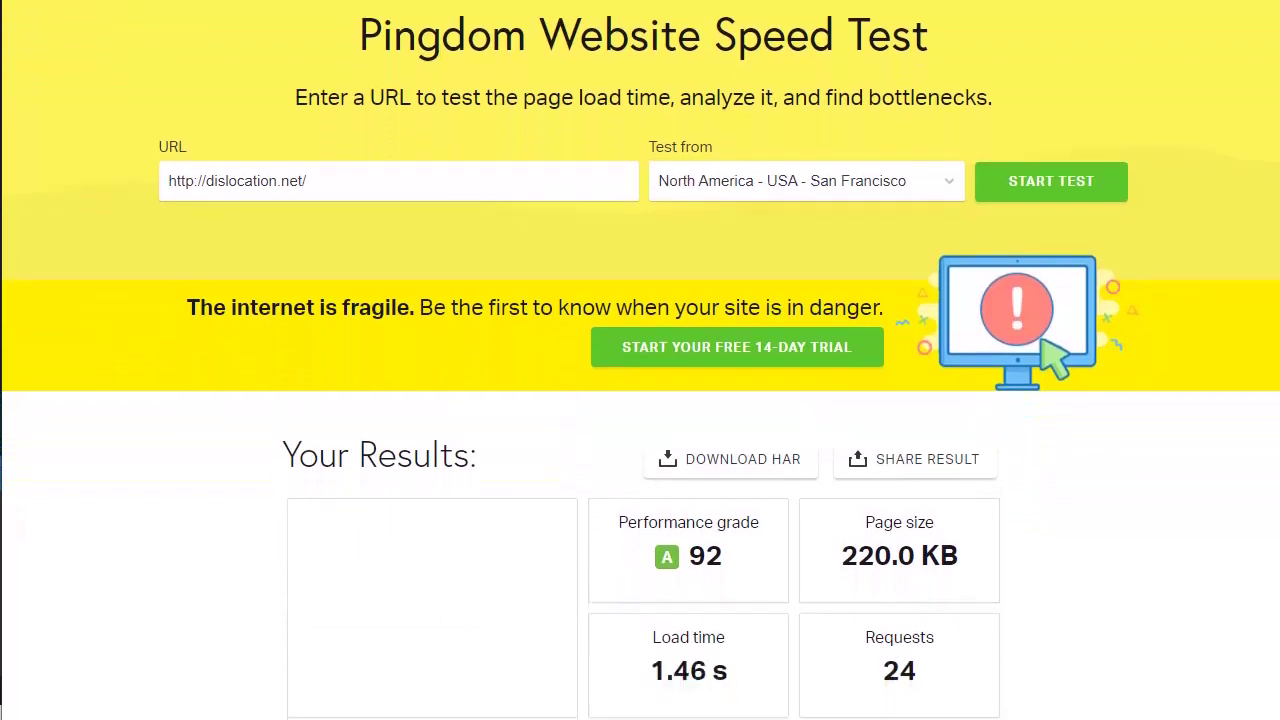